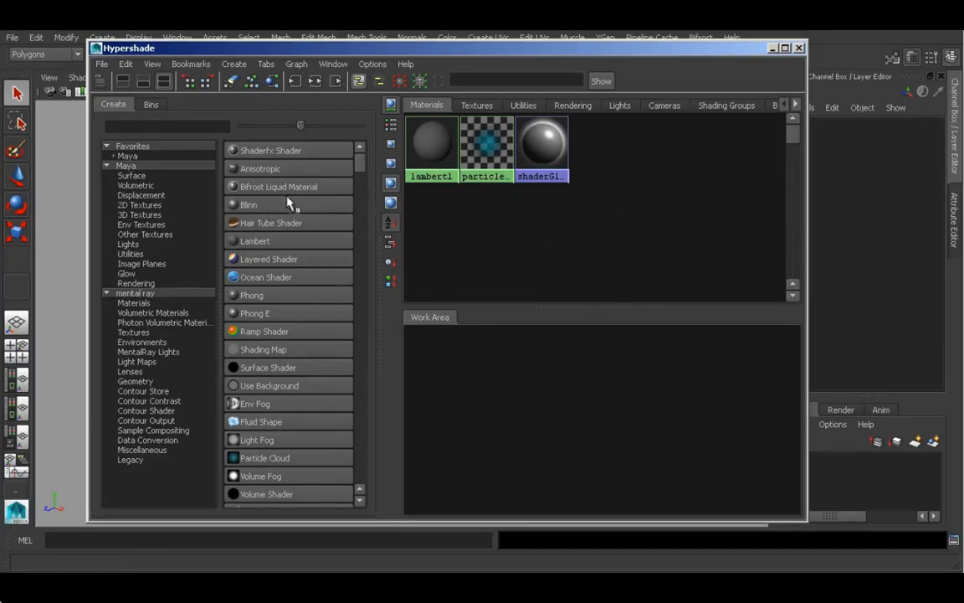
Step: From the Maya surface shaders, create two Blinn, two Lambert and two Phong materials
click(172, 177)
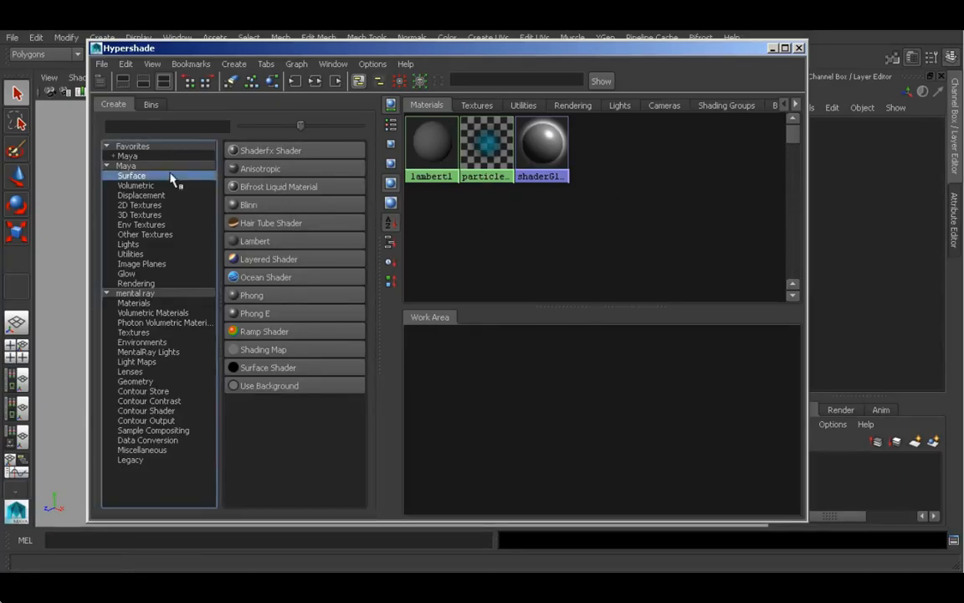
click(272, 205)
click(277, 242)
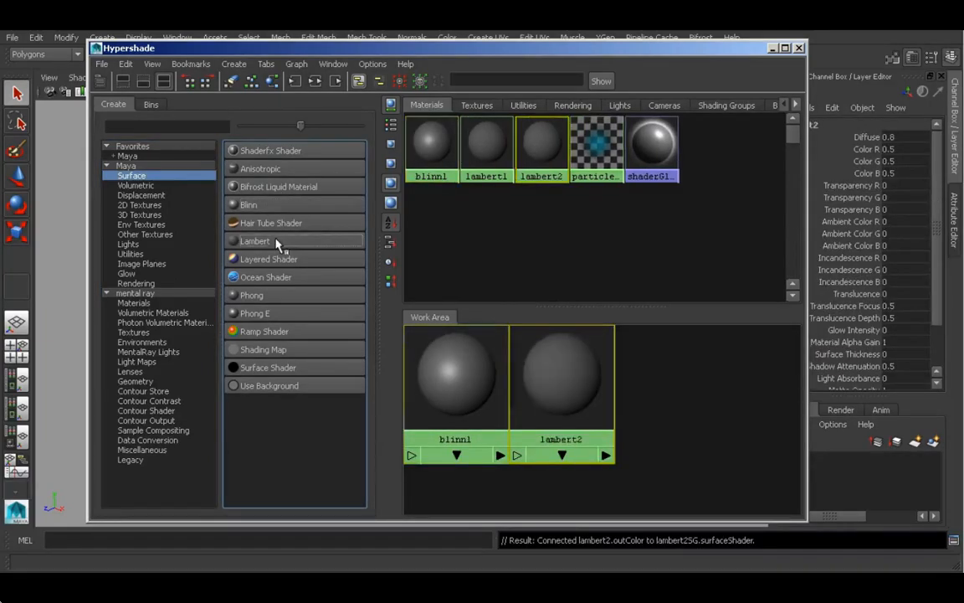
click(295, 297)
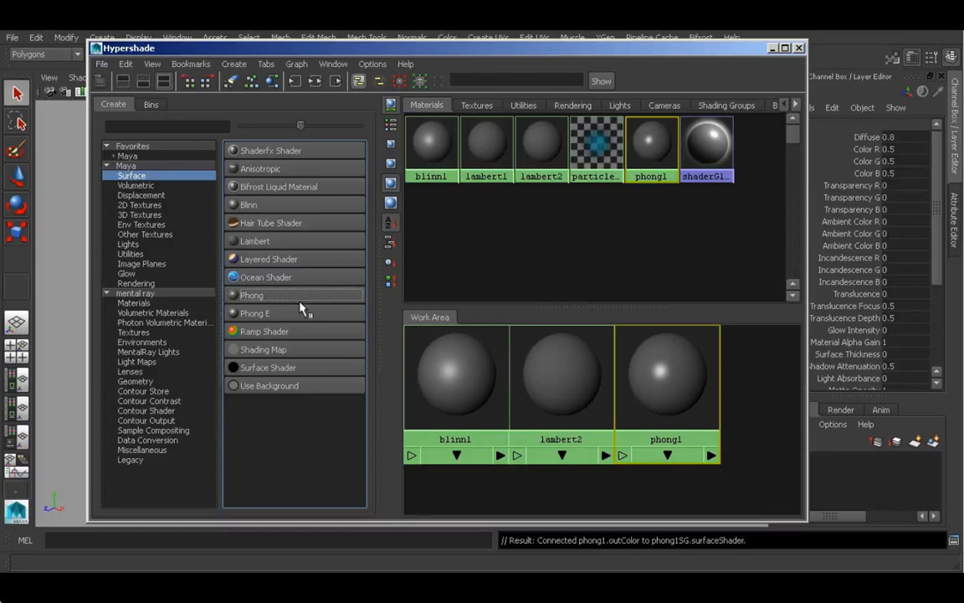
click(279, 207)
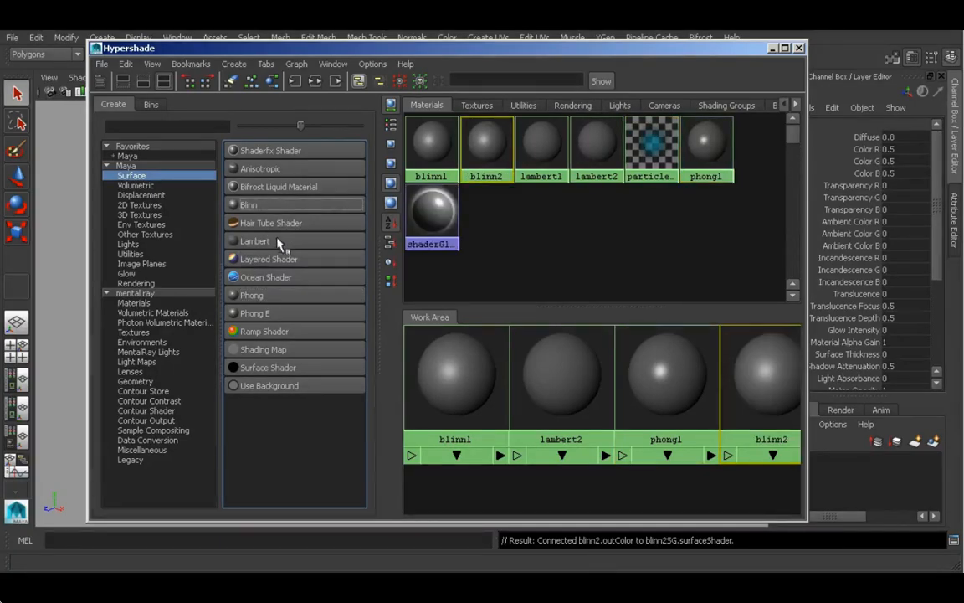
click(279, 242)
click(283, 294)
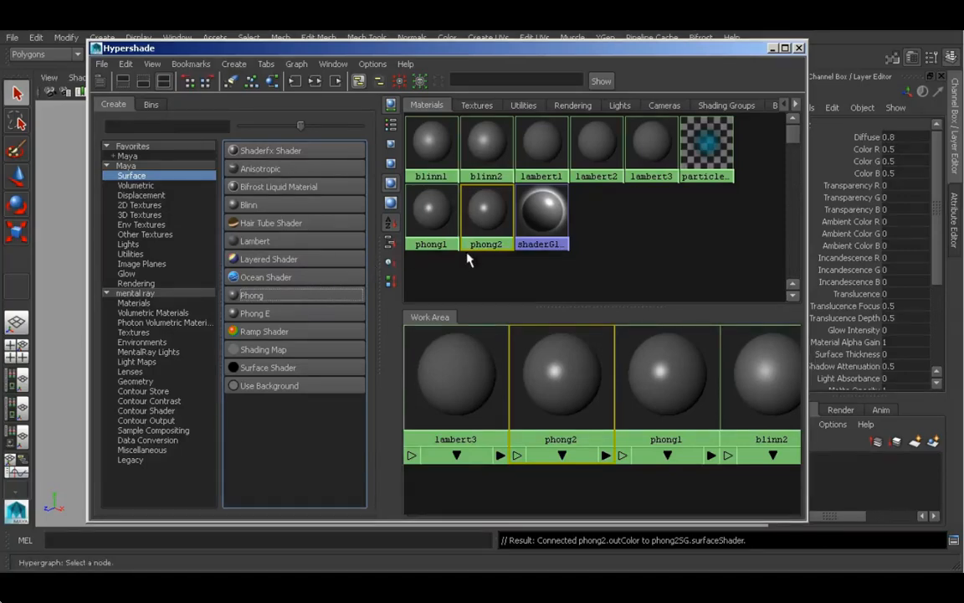
Step: Deselect the new material and clear the graph from the Work Area
click(589, 209)
click(238, 85)
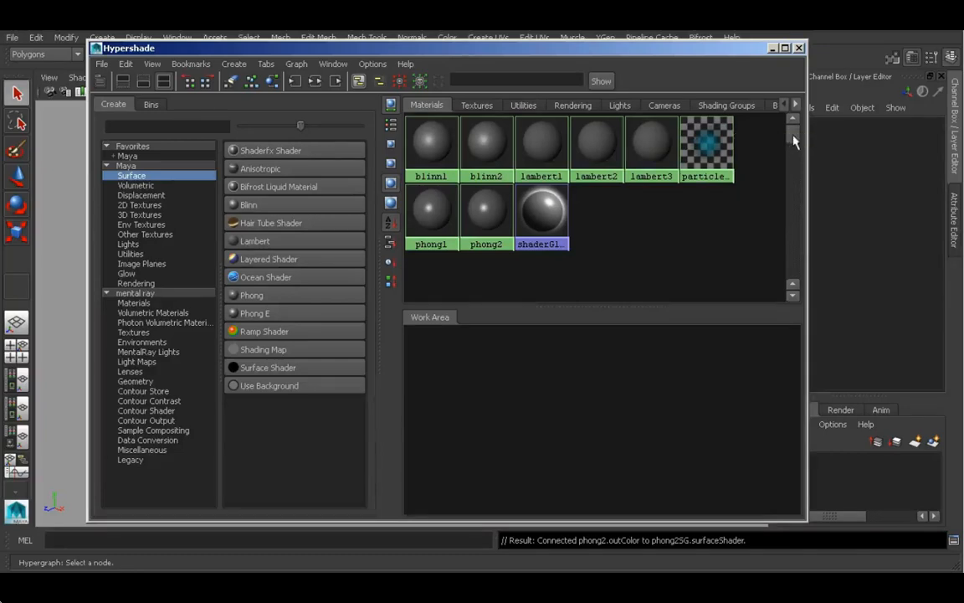
mouse_move(794, 140)
mouse_down()
mouse_move(796, 259)
mouse_move(792, 136)
mouse_up()
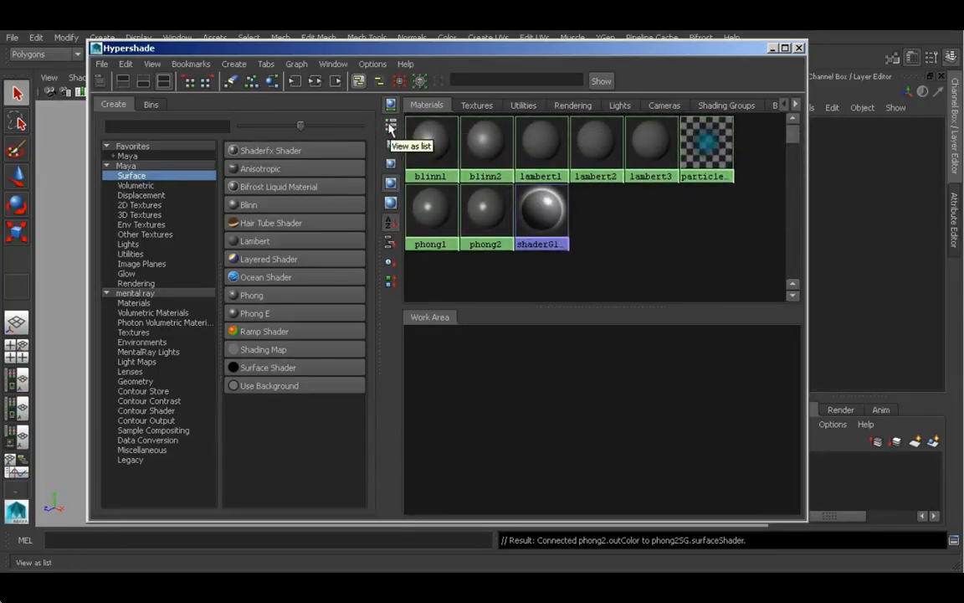
Step: Preview the materials as a list and as icons, comparing small, medium, large and extra large swatches
click(391, 125)
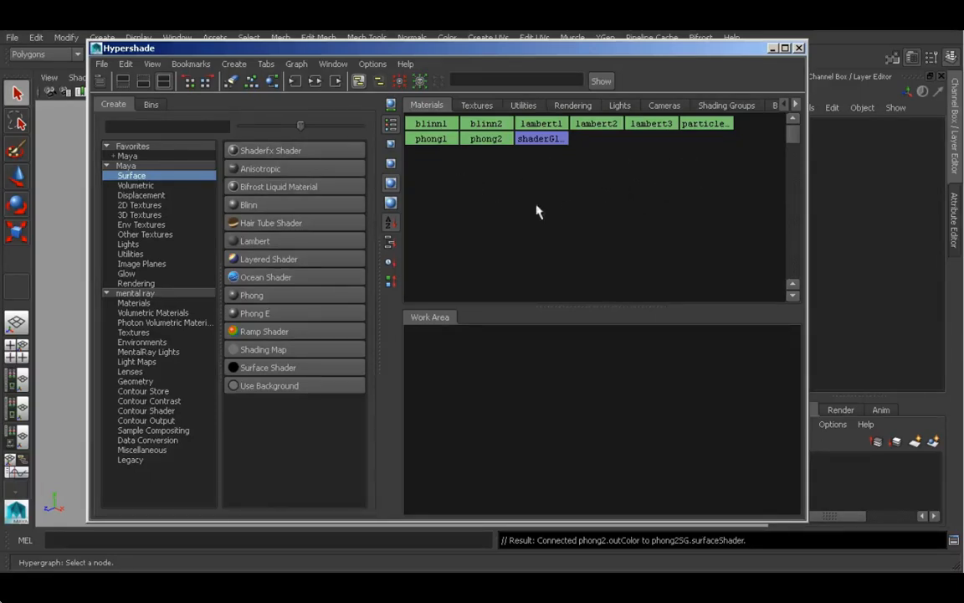
click(390, 105)
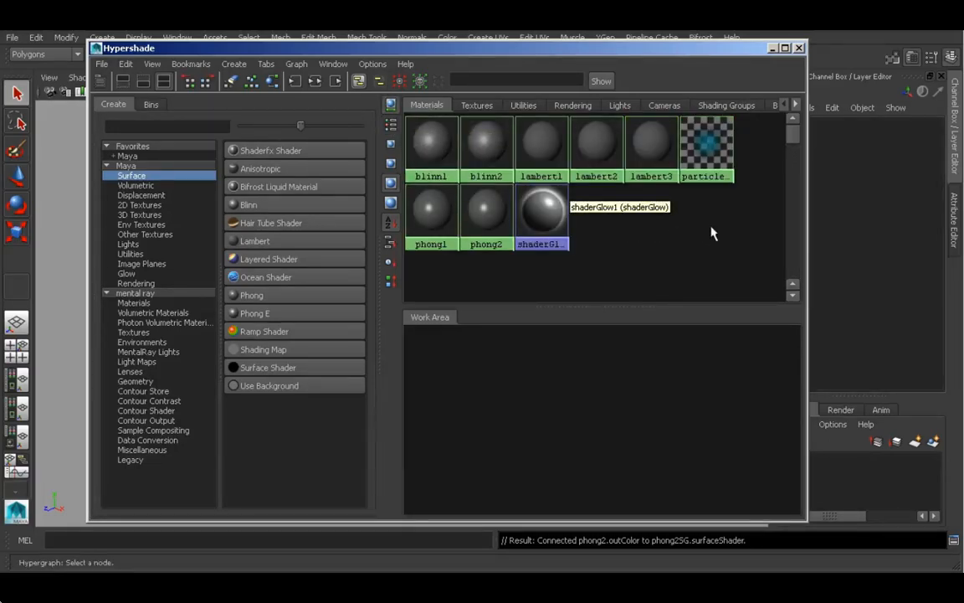
click(391, 144)
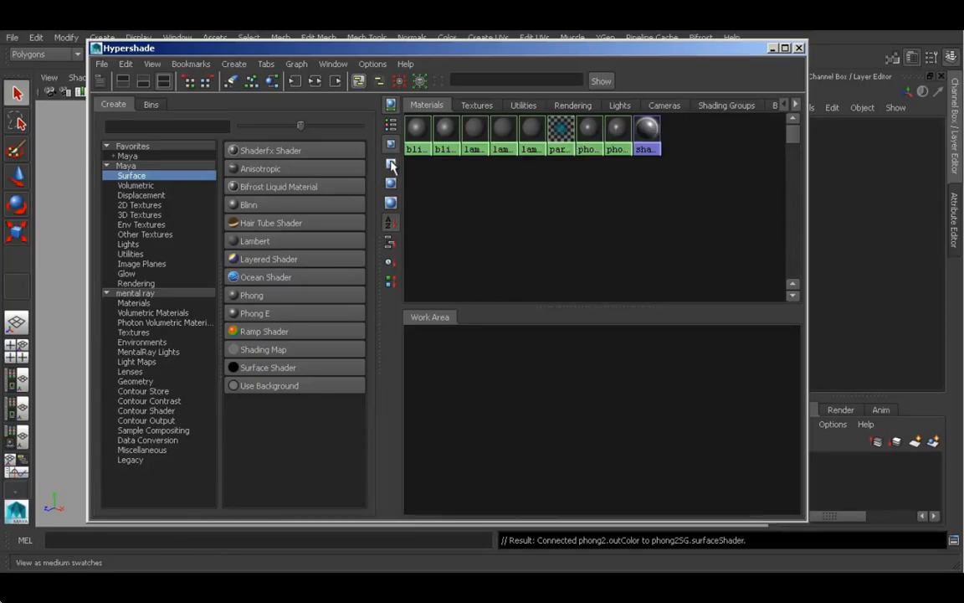
click(391, 163)
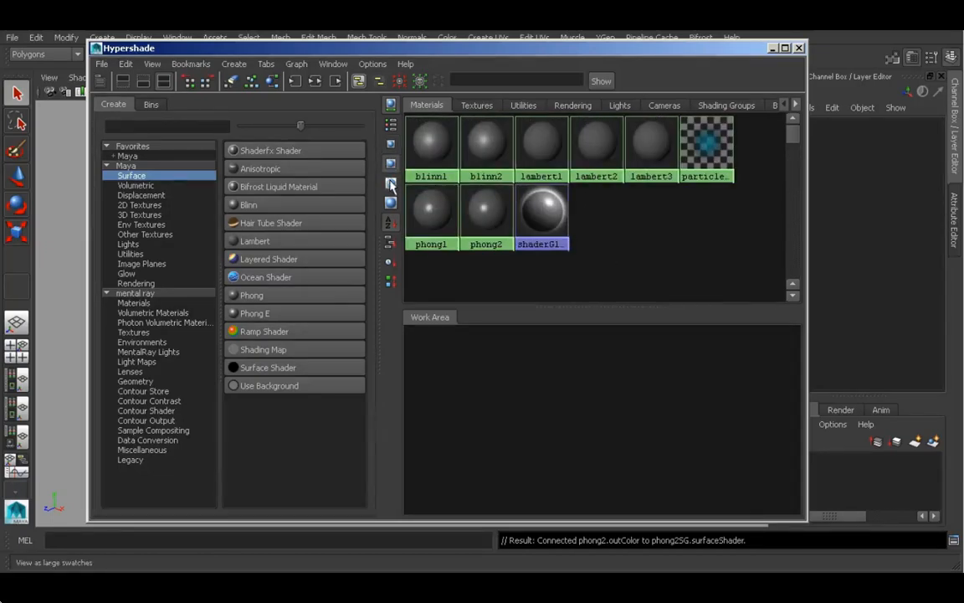
click(391, 183)
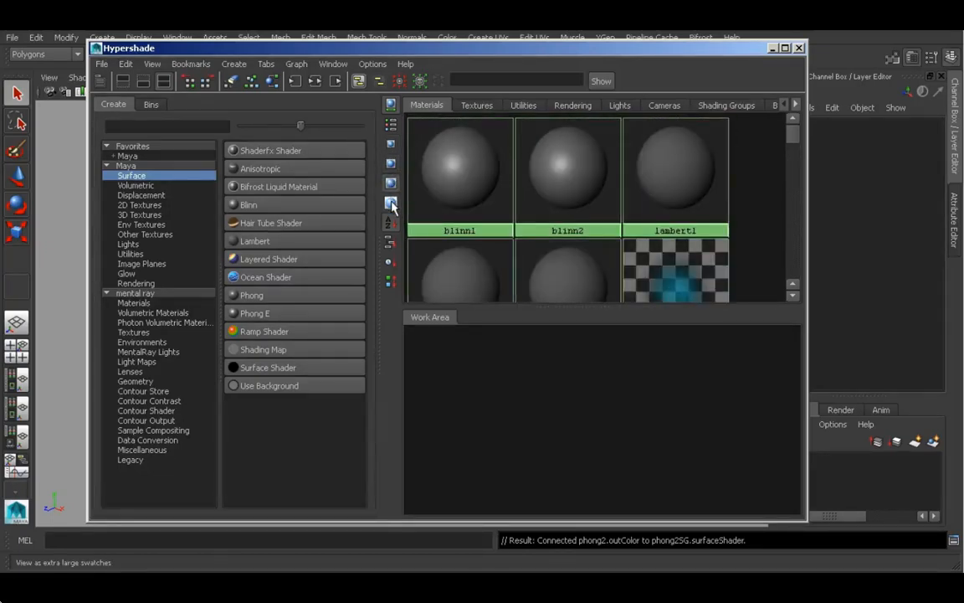
click(391, 204)
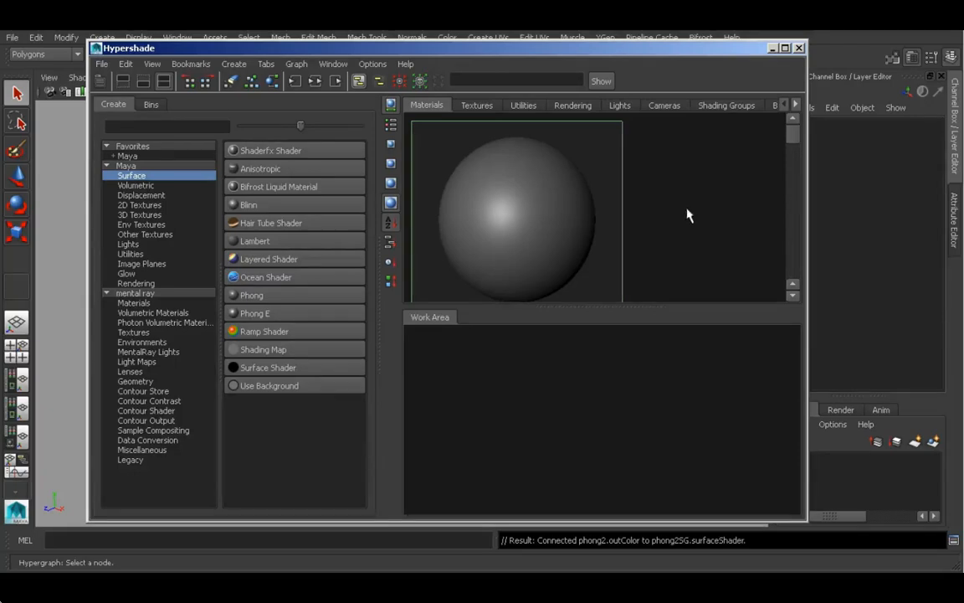
Step: Scale the material swatches down and up through their sizes, ending with medium swatches
scroll(687, 210, down, 1)
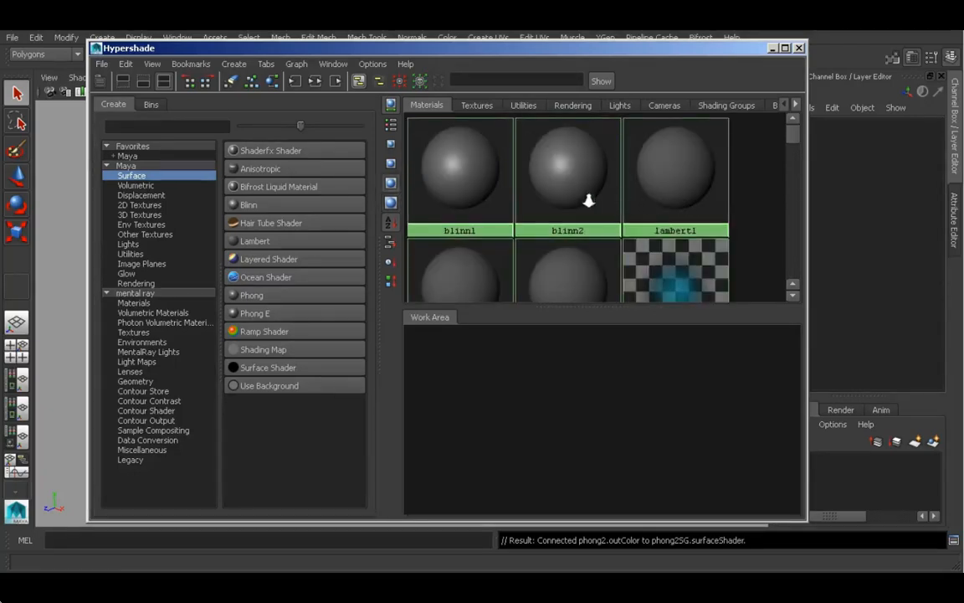
scroll(588, 200, down, 1)
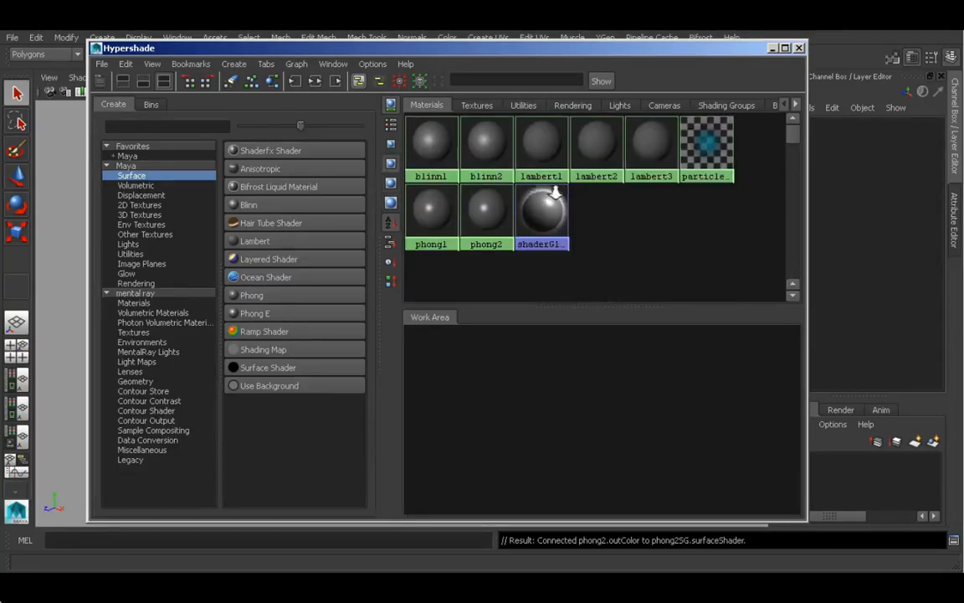
scroll(560, 193, up, 1)
scroll(688, 208, up, 1)
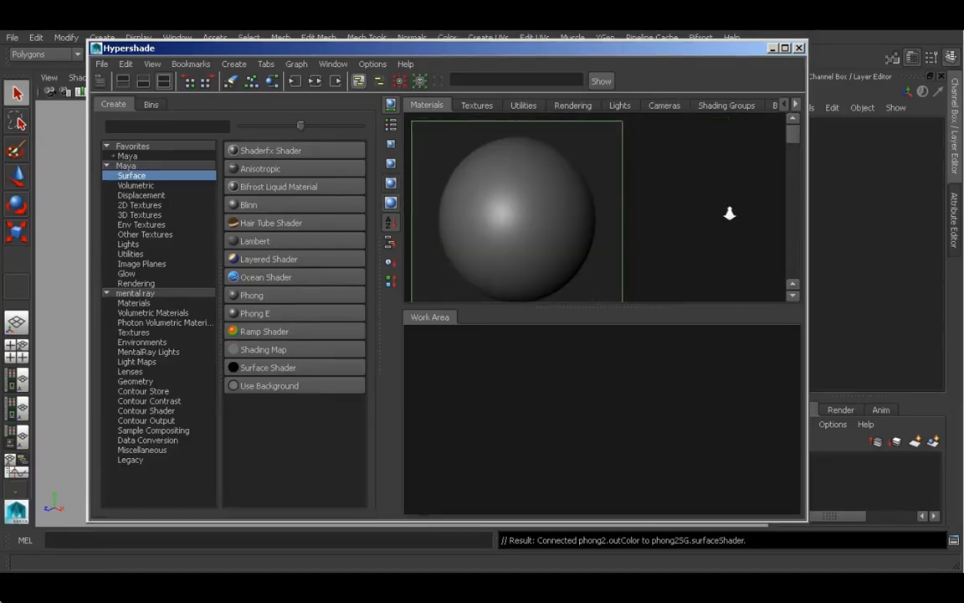
scroll(637, 209, down, 1)
scroll(536, 198, down, 1)
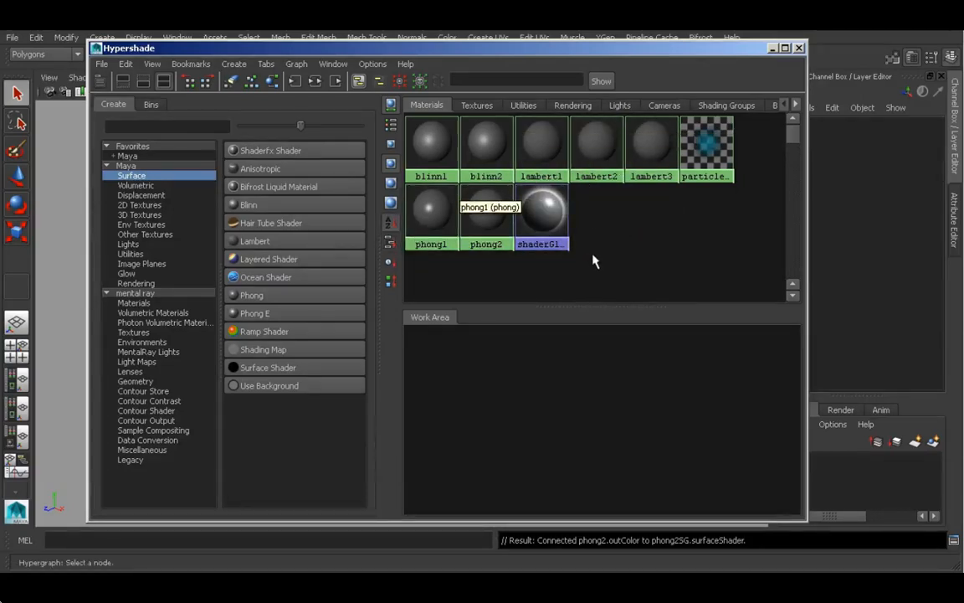
Step: Rename the blinn2 material to myBlinn and re-sort the materials by switching to small swatches and back to medium
click(484, 154)
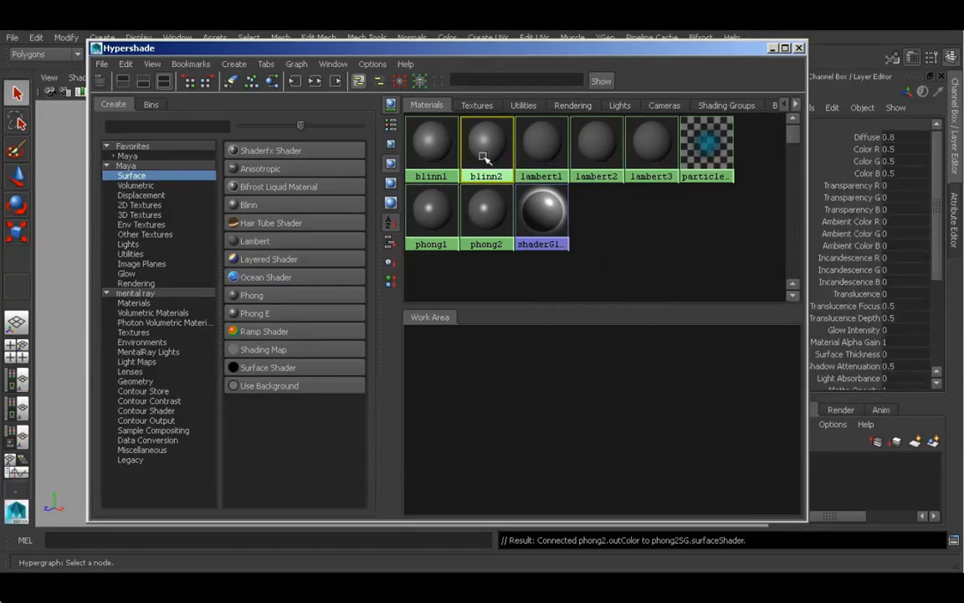
right_click(490, 155)
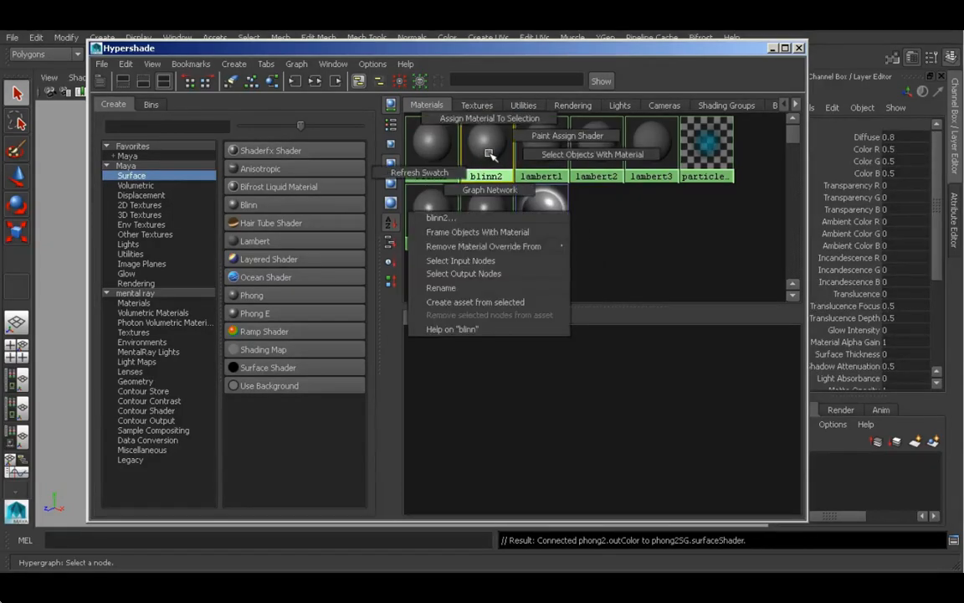
click(480, 288)
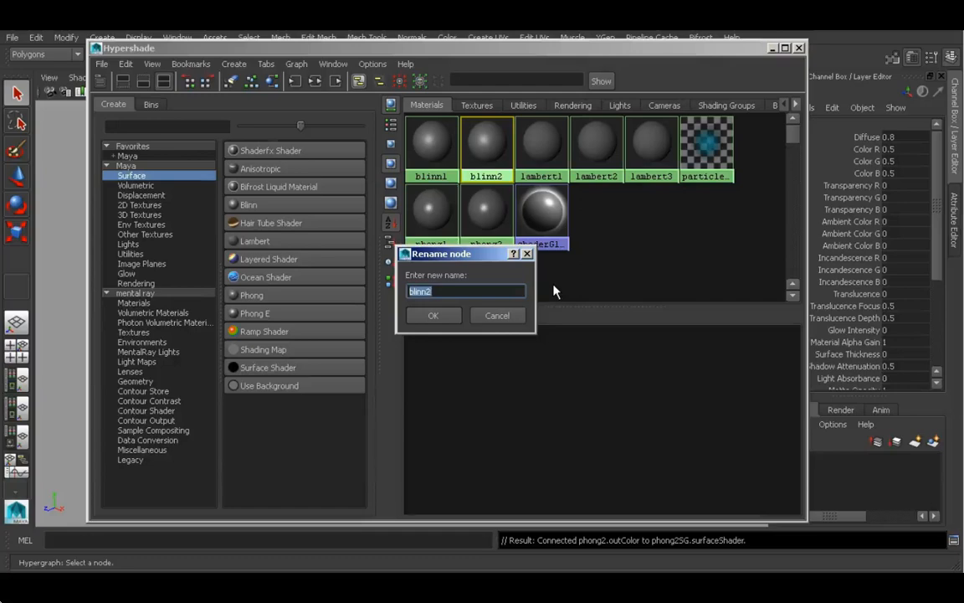
text(myBlinn)
click(429, 318)
click(431, 318)
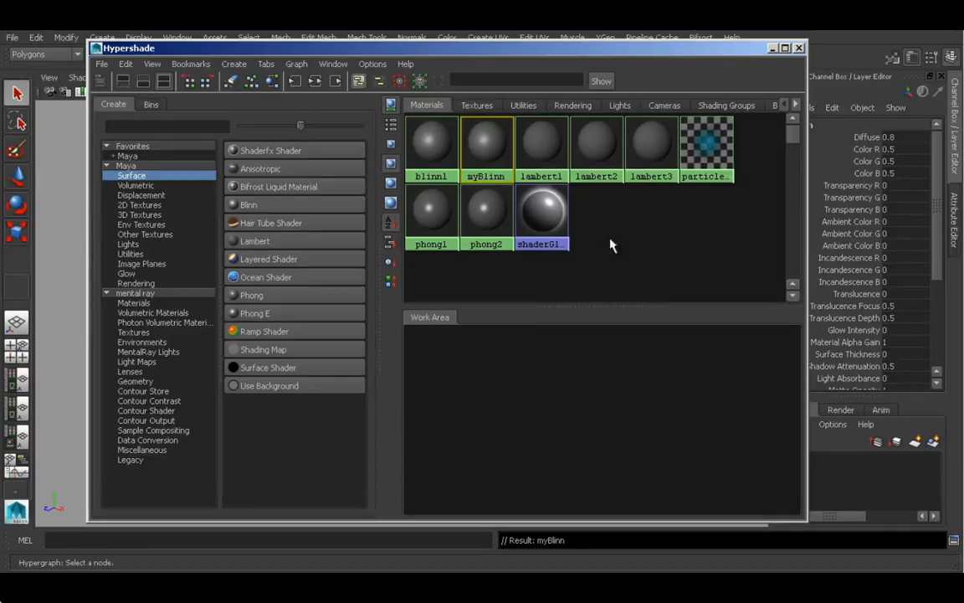
click(393, 146)
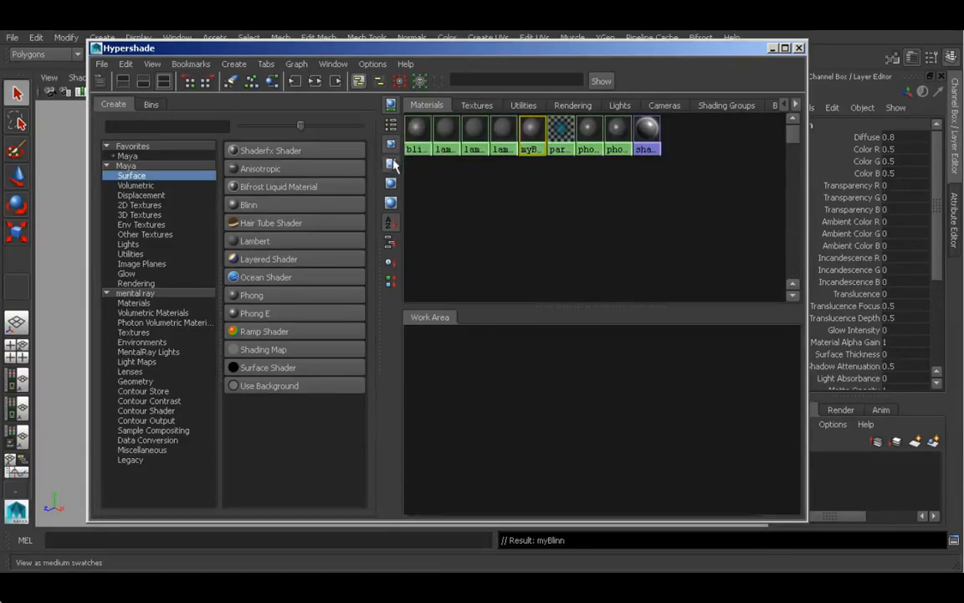
click(393, 164)
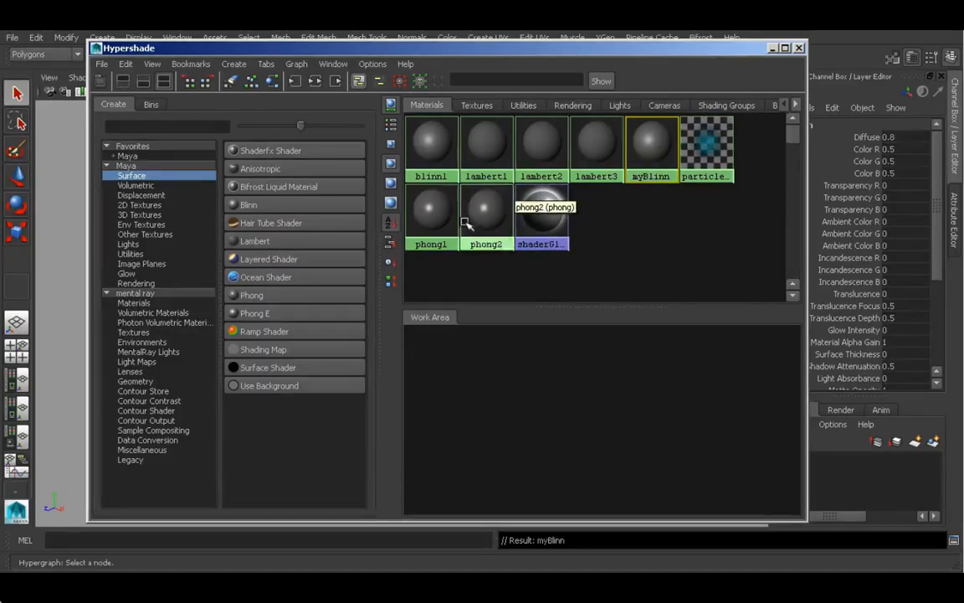
Step: Rename the myBlinn material to MyBlinn and re-sort the materials by switching to small swatches and back to medium
right_click(647, 157)
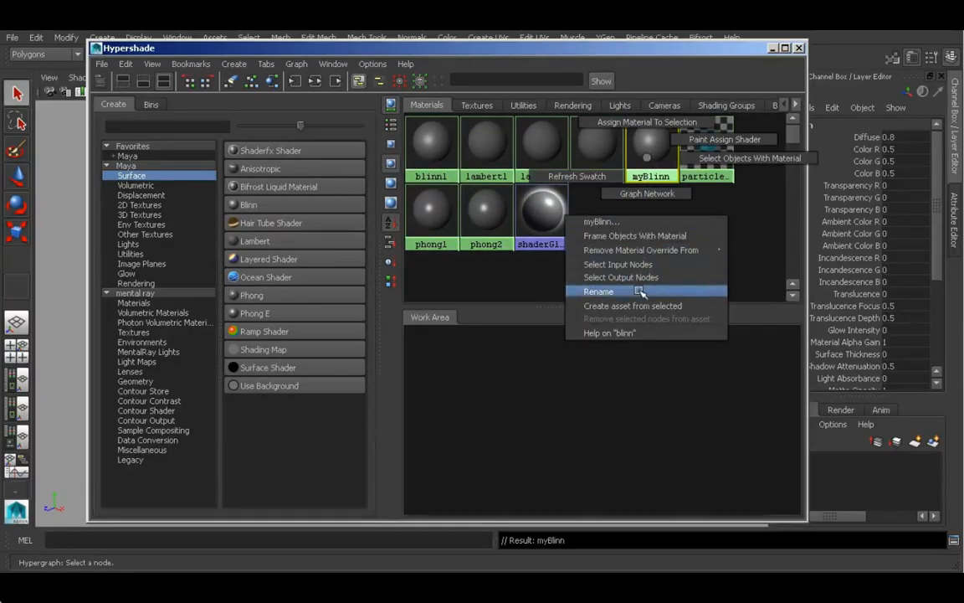
click(598, 291)
drag(500, 260, 634, 263)
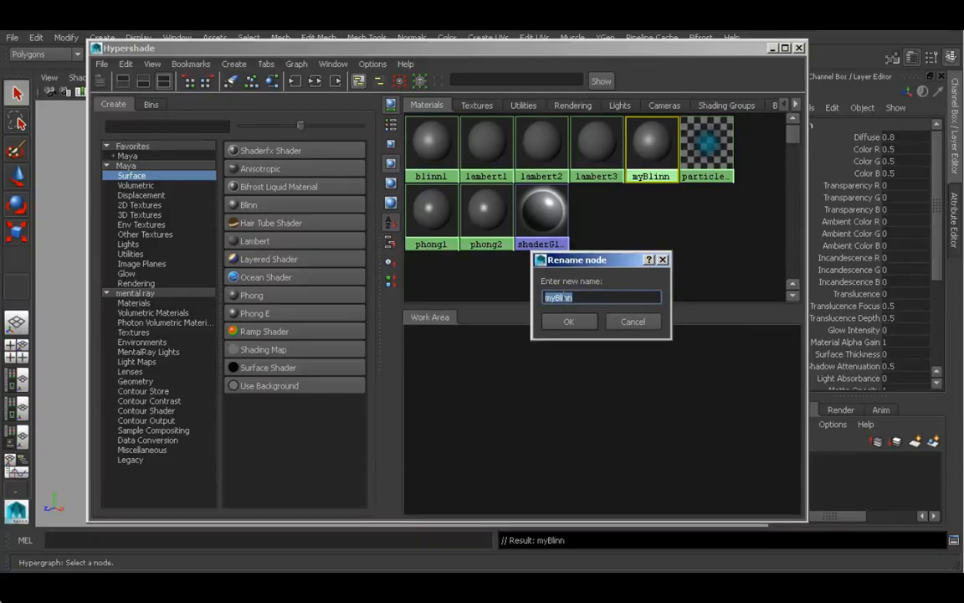
drag(554, 297, 544, 298)
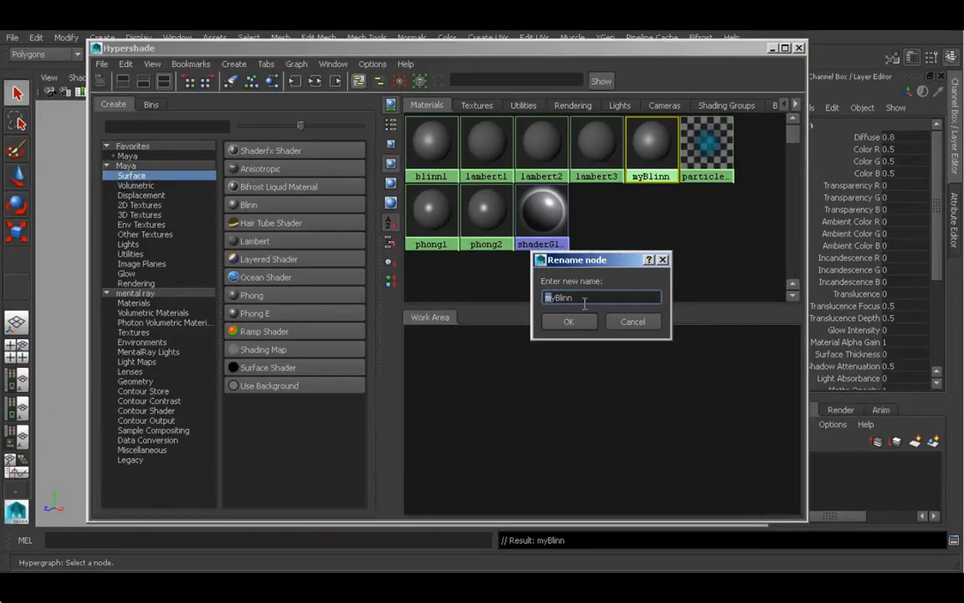
text(M)
key(Return)
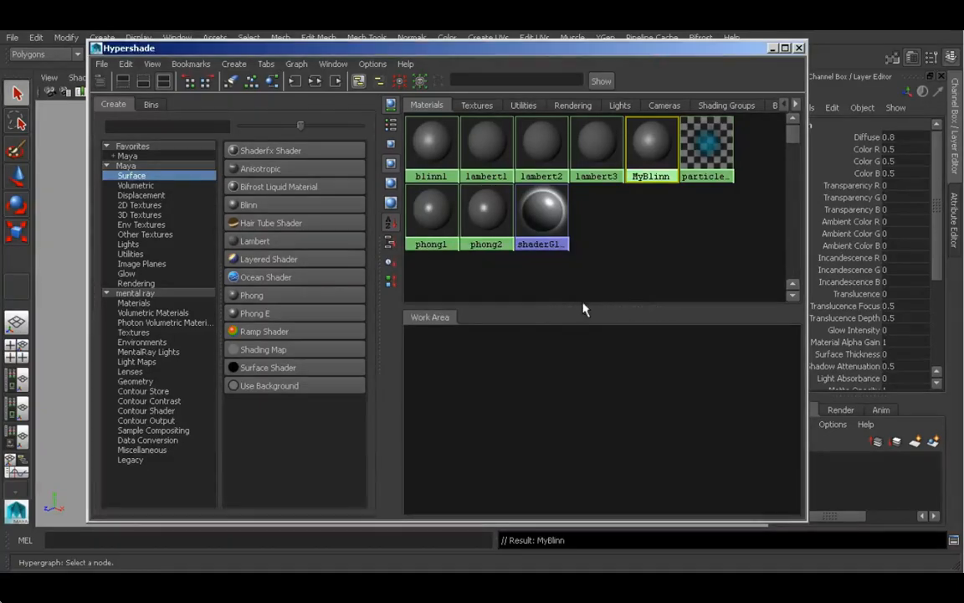
click(391, 144)
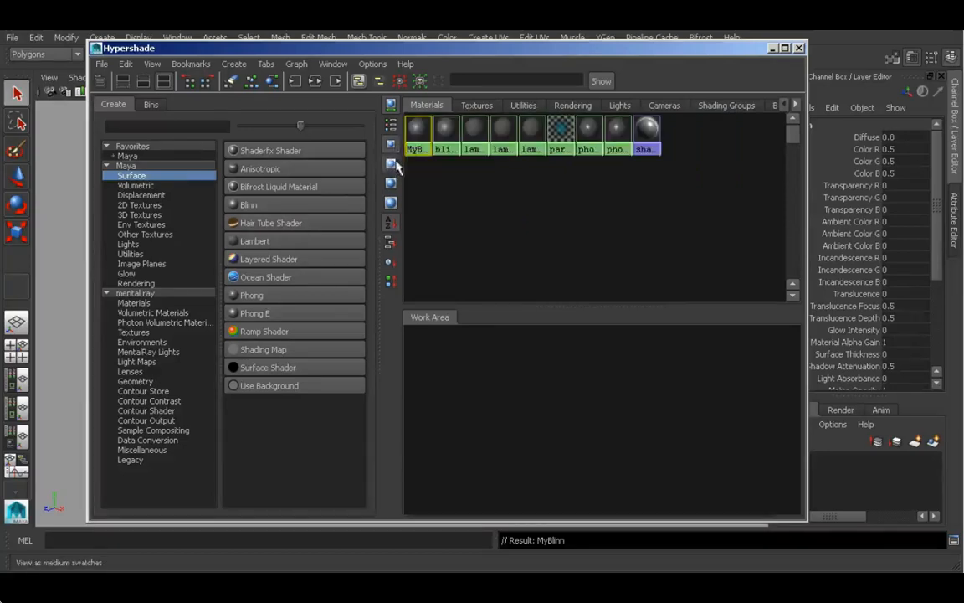
click(392, 163)
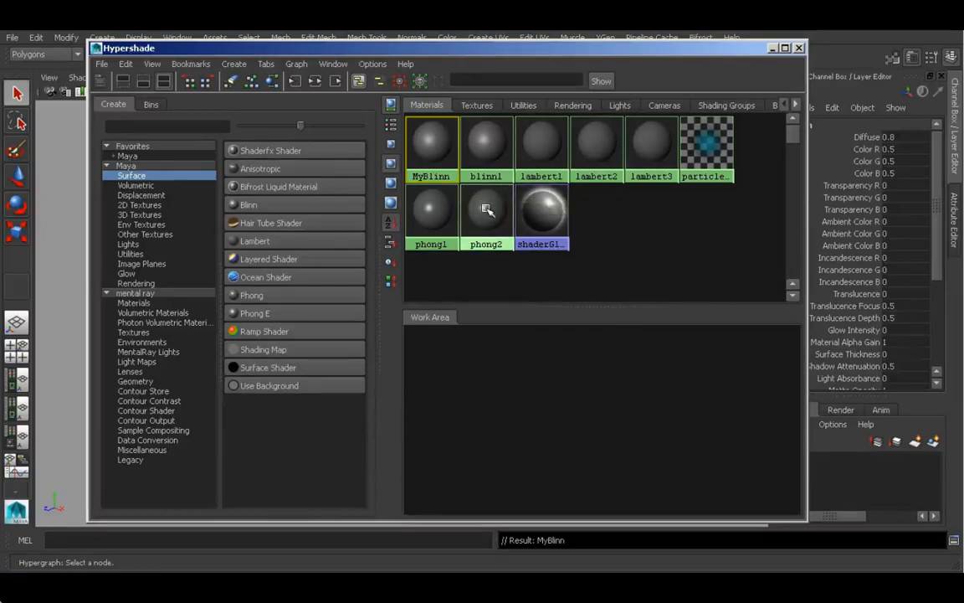
Step: Rename the phong2 material to AnotherMaterial
right_drag(485, 209, 495, 343)
drag(497, 258, 591, 293)
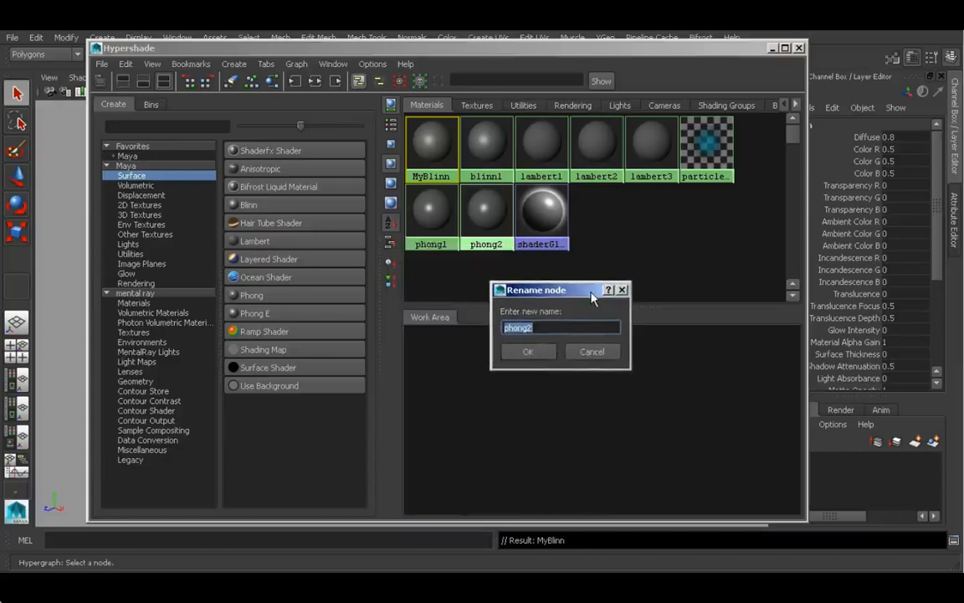
text(Another)
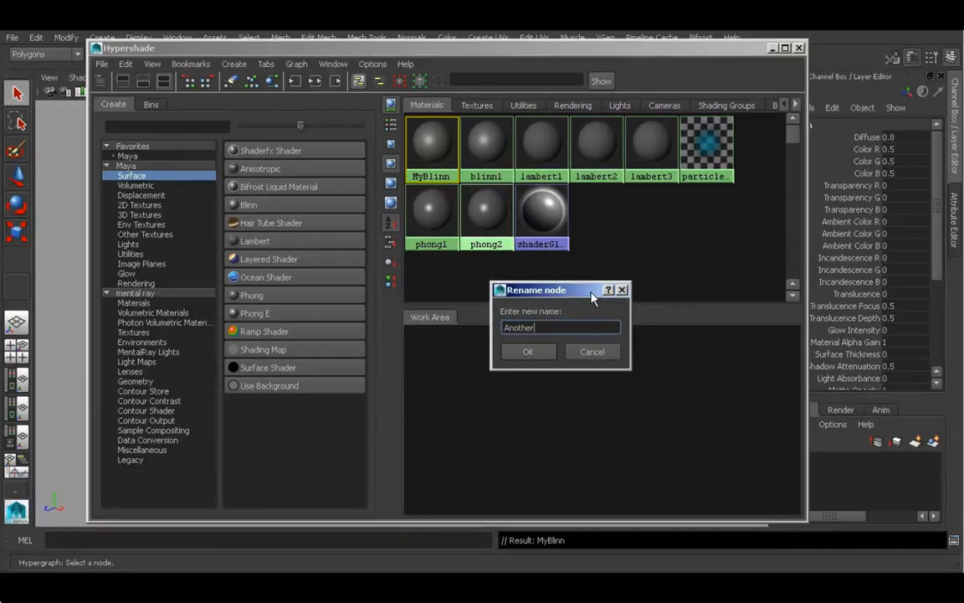
text(Material)
key(Return)
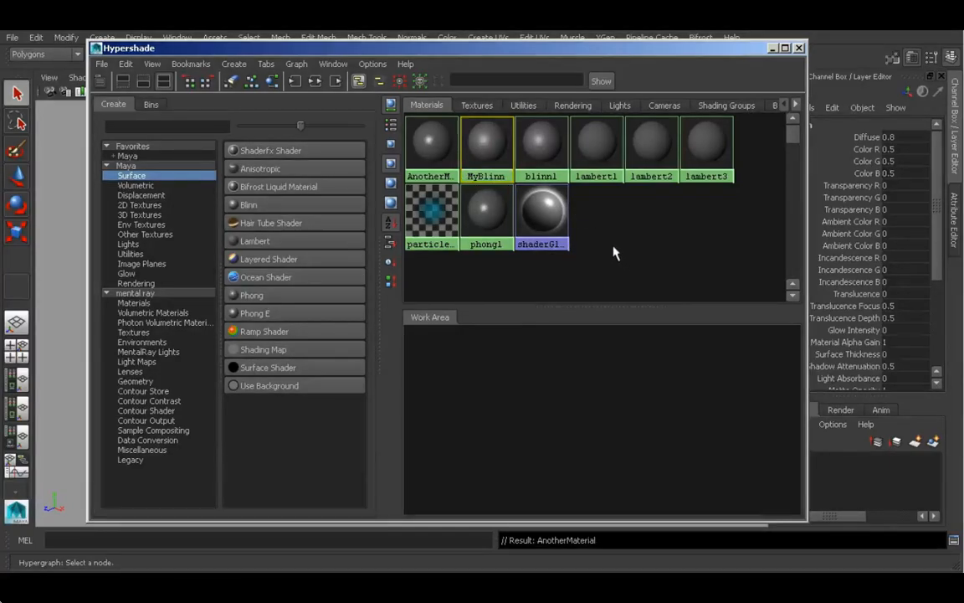
Step: Rename the MyBlinn material to myBlinn with a lowercase first letter
right_click(475, 155)
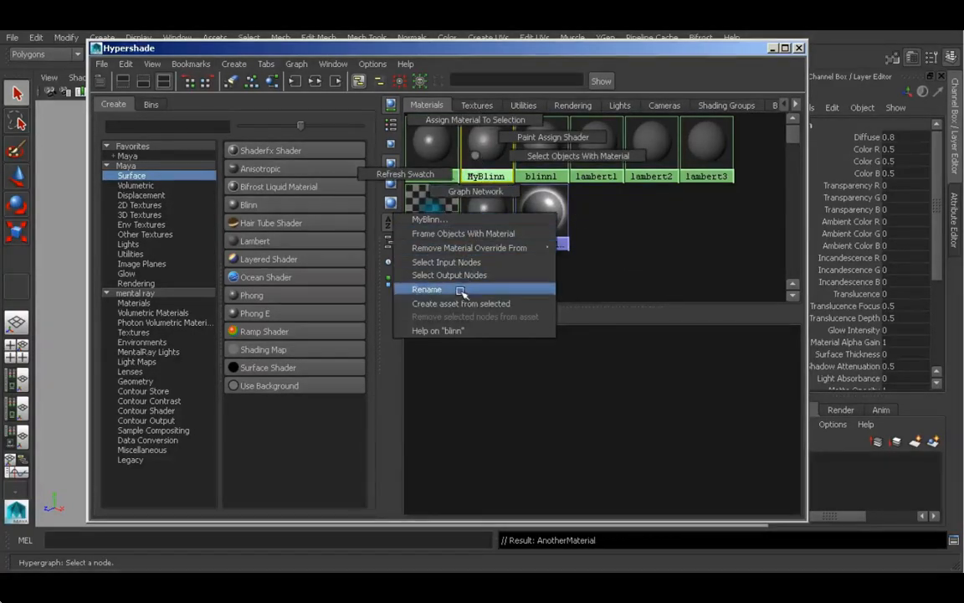
click(427, 289)
click(411, 291)
key(Delete)
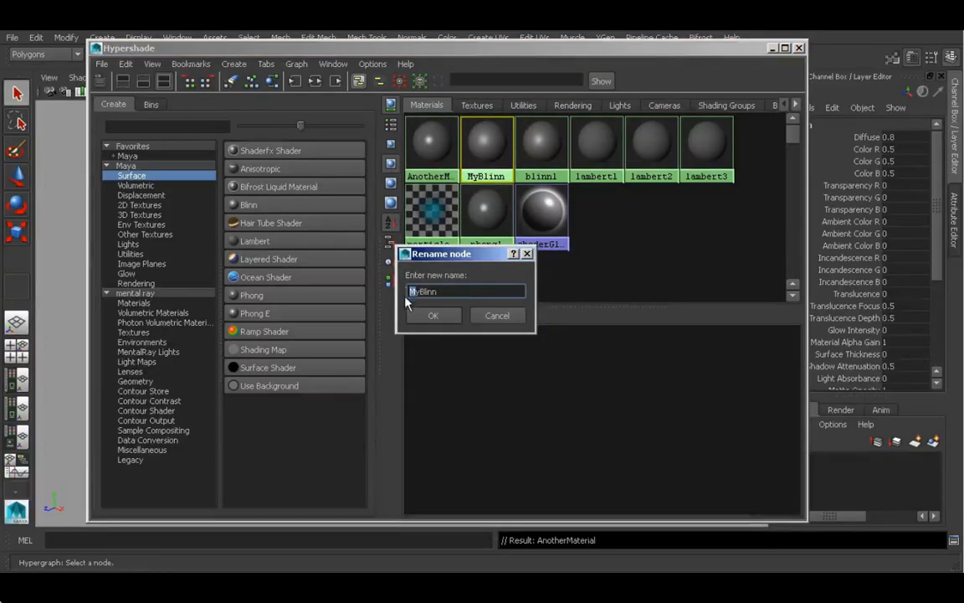
text(m)
click(432, 315)
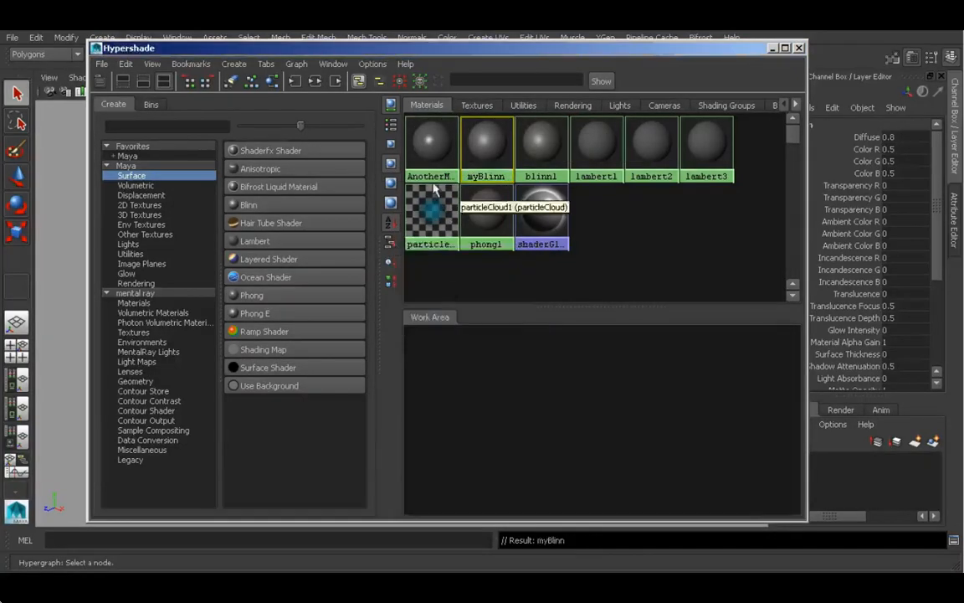
Step: Rename the AnotherMaterial material to anotherMaterial with a lowercase first letter
right_click(431, 163)
click(425, 296)
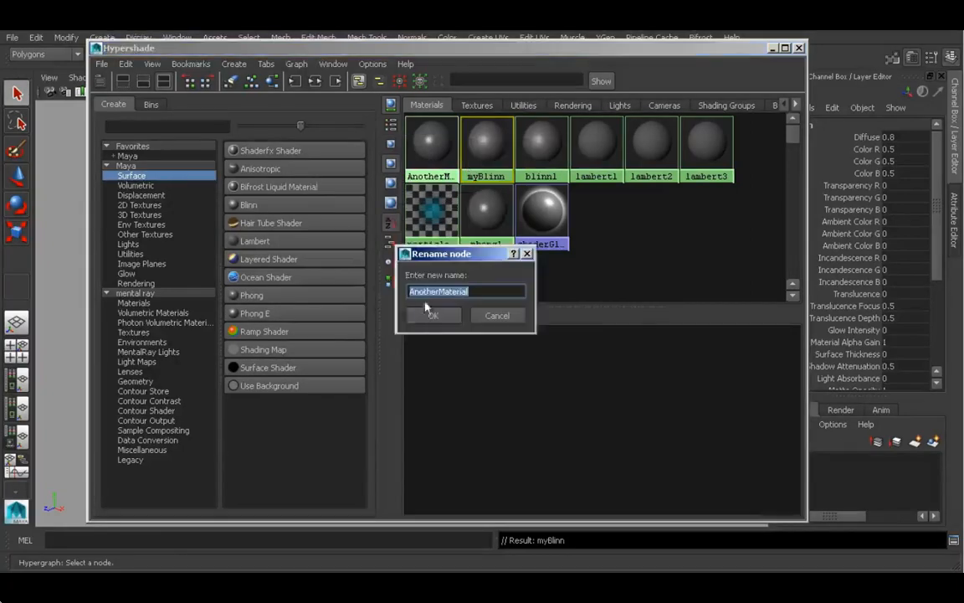
click(403, 295)
key(Delete)
text(a)
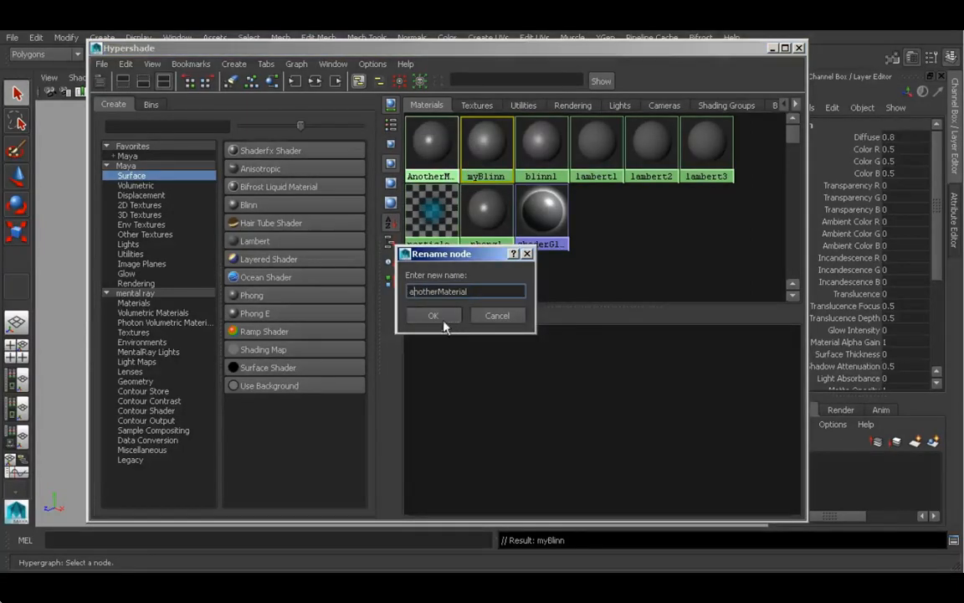
click(433, 316)
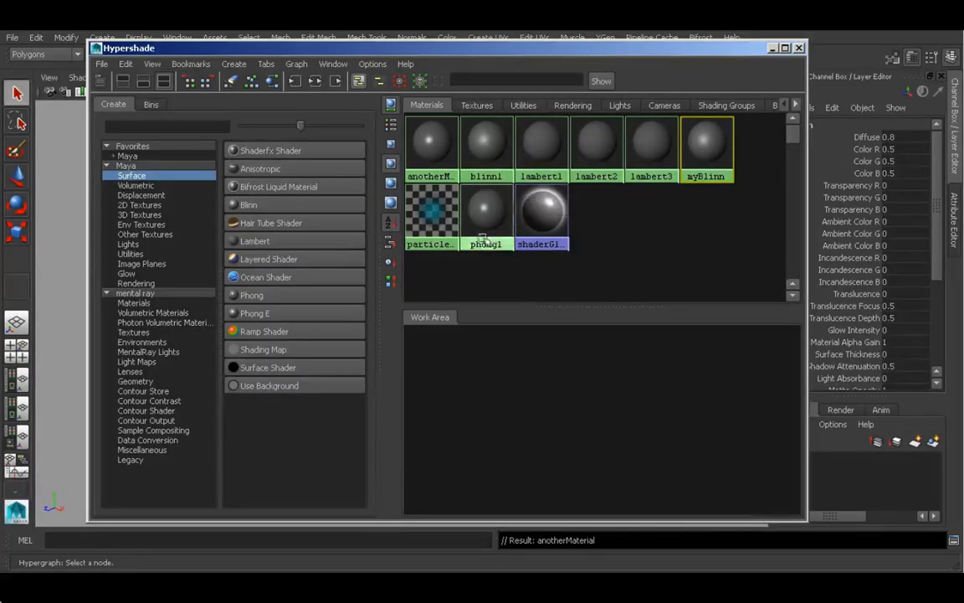
Step: Try sorting the material swatches by time and in reverse order, restoring the normal sort by name after each
click(388, 264)
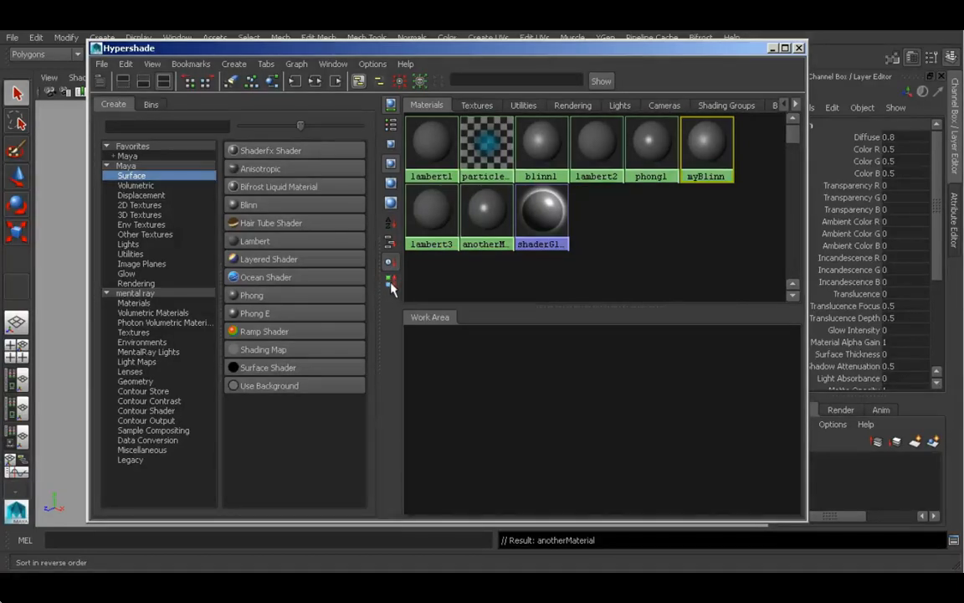
click(391, 226)
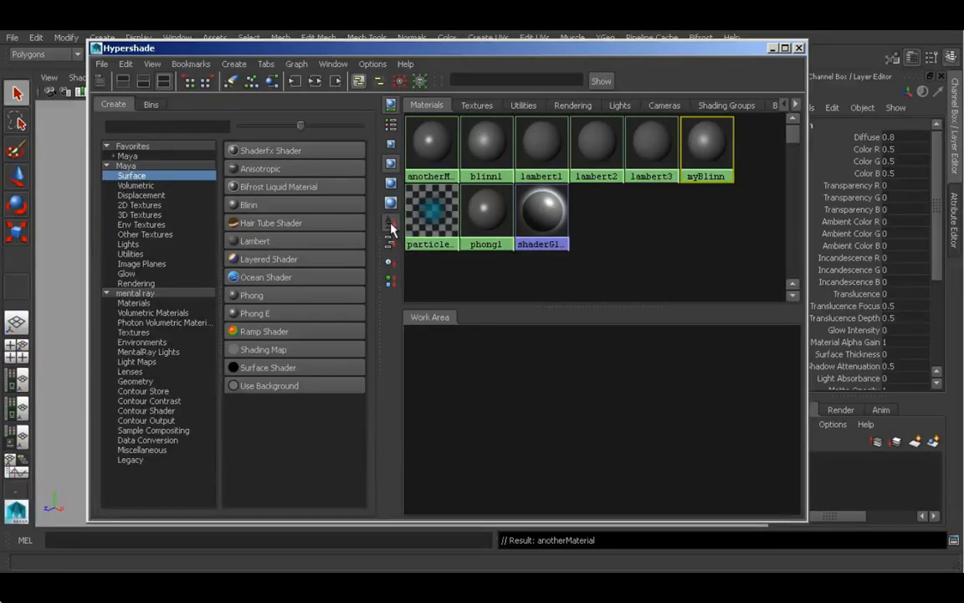
click(391, 281)
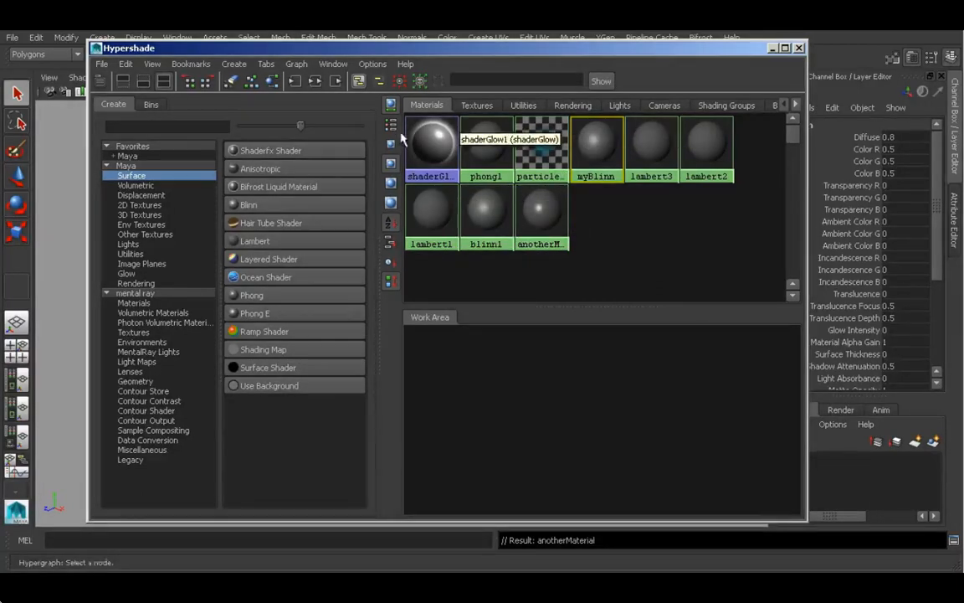
click(393, 282)
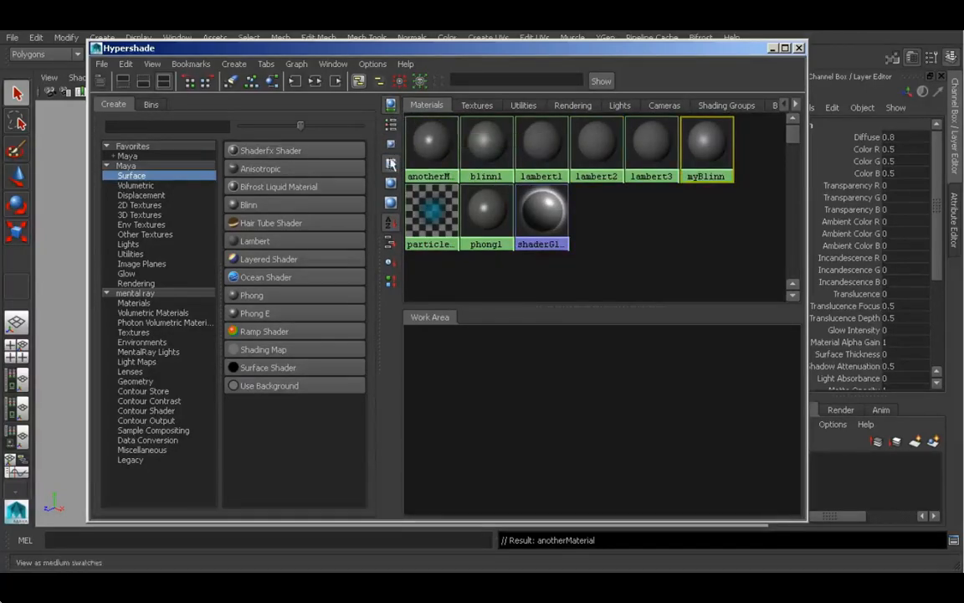
Step: Deselect the myBlinn material and move the Hypershade window slightly to the left
click(604, 227)
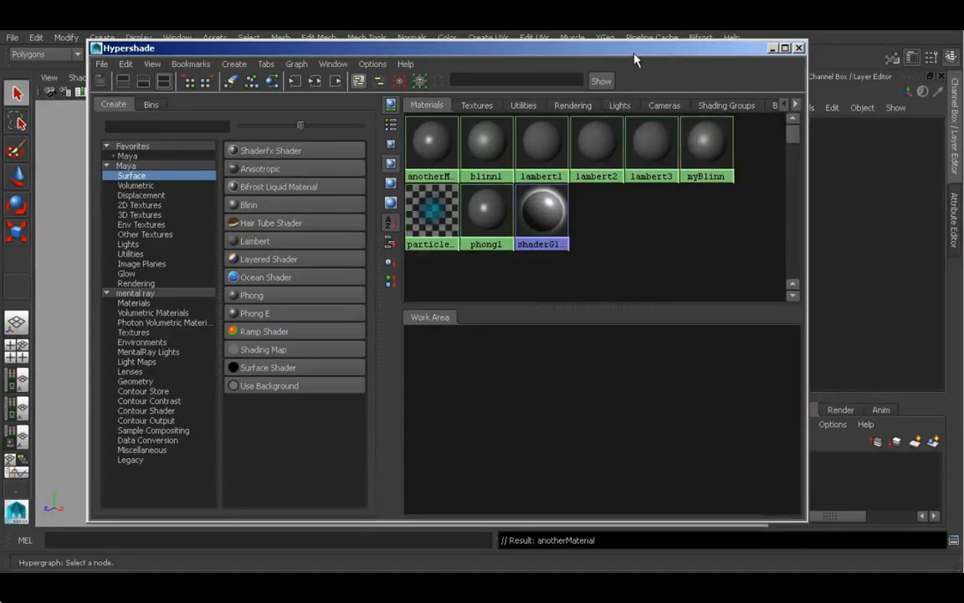
drag(637, 56, 607, 57)
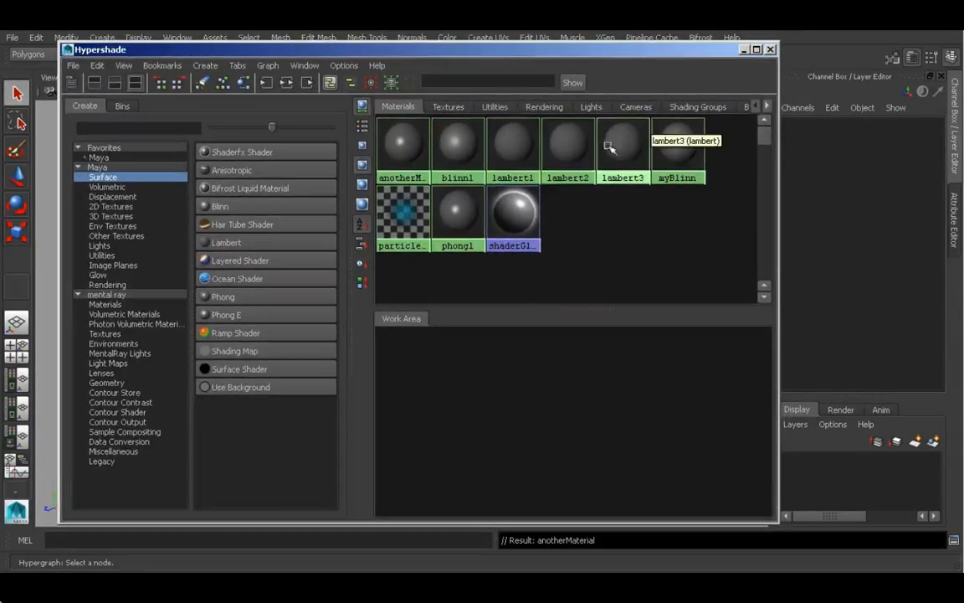